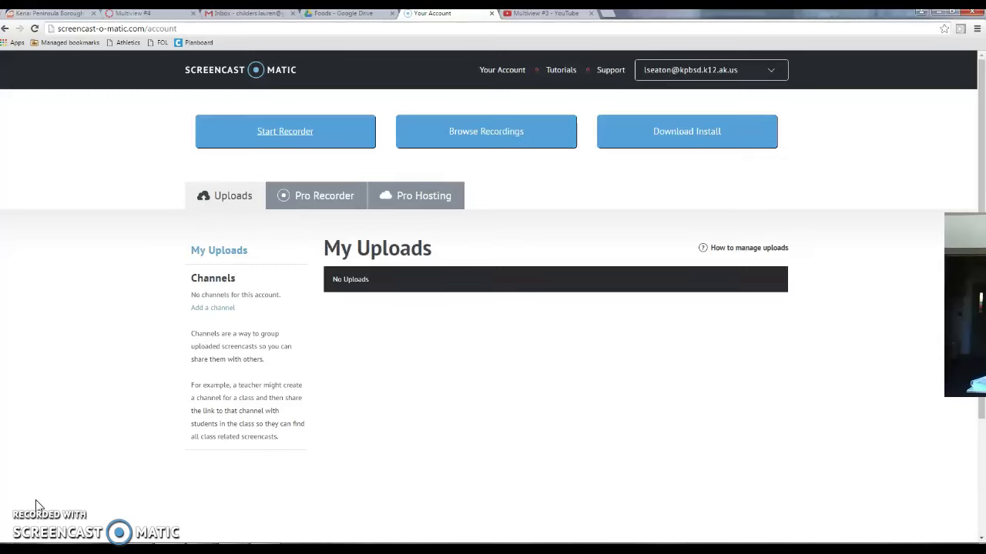
Open the Multiview #4 assignment in Canvas and switch to Multiview #4.dwg in AutoCAD
left_click(132, 15)
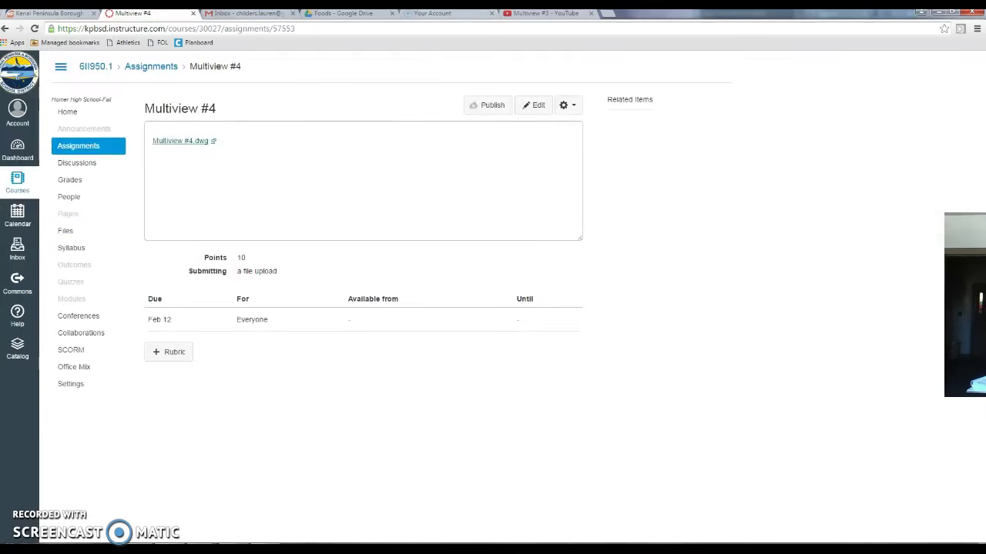
left_click(309, 500)
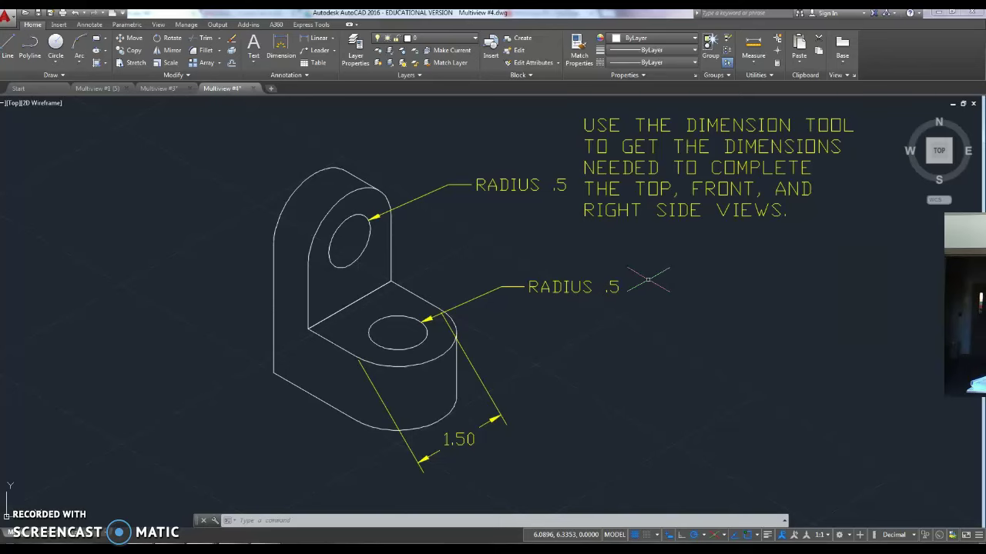
Measure the short angled front-left edge of the bracket, reading 0.6250
left_click(759, 58)
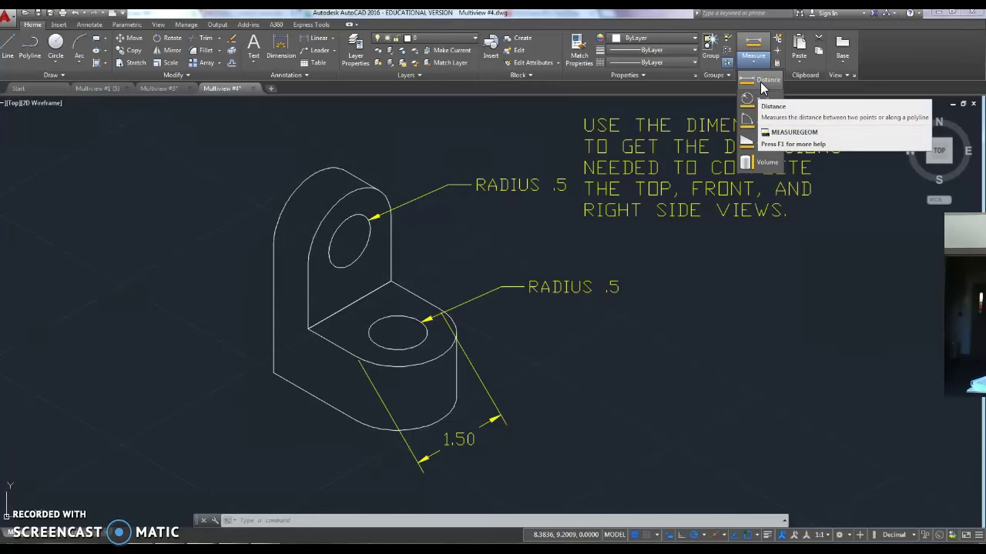
left_click(762, 85)
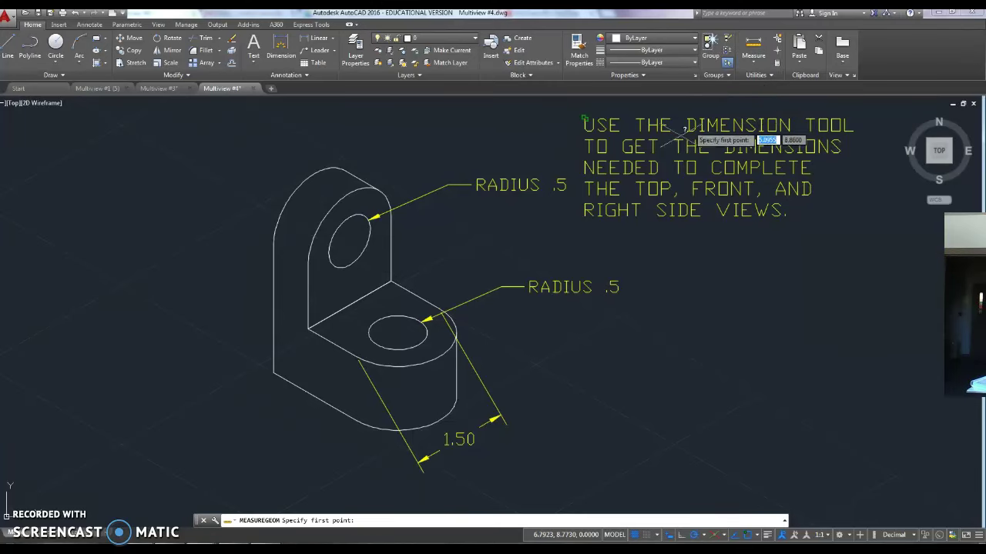
left_click(307, 328)
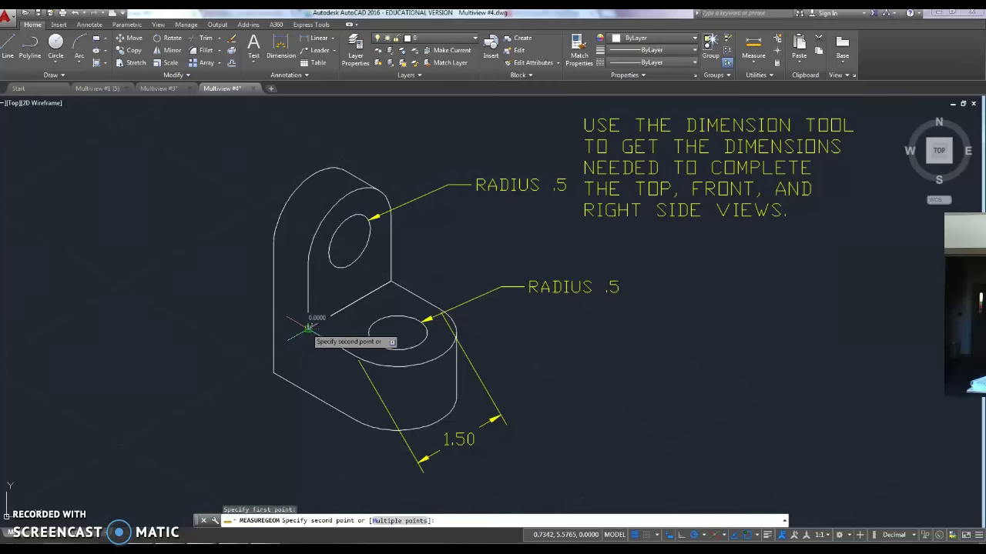
left_click(274, 308)
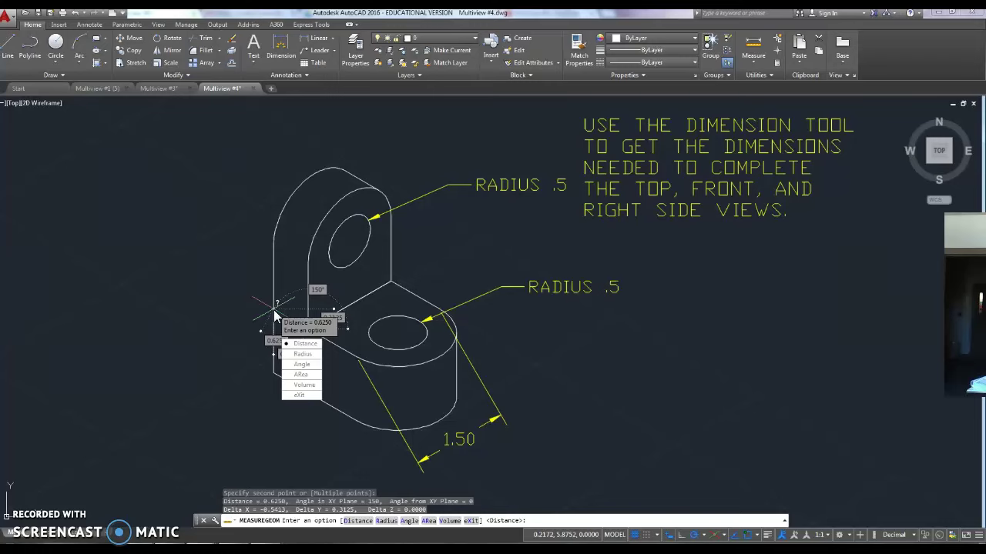
key("Return")
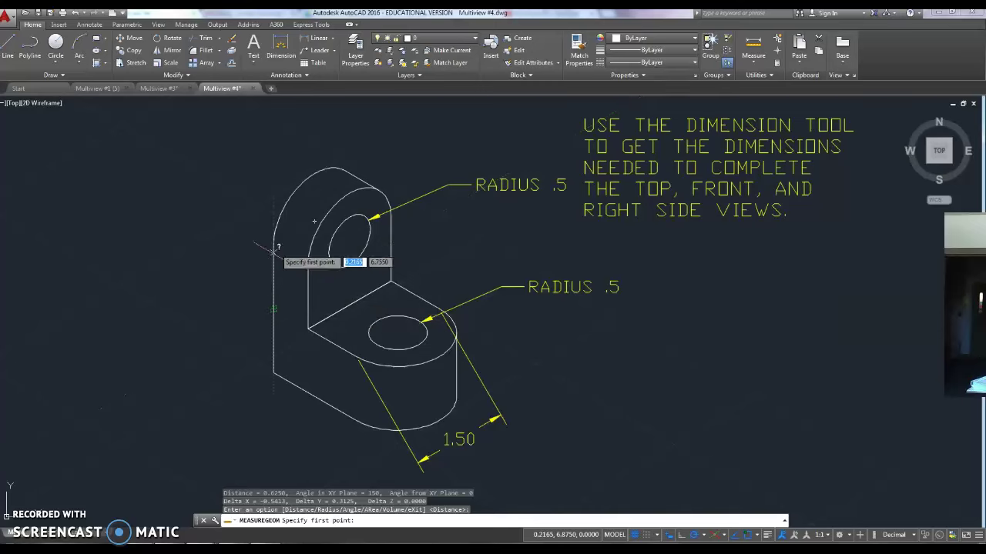
key("Escape")
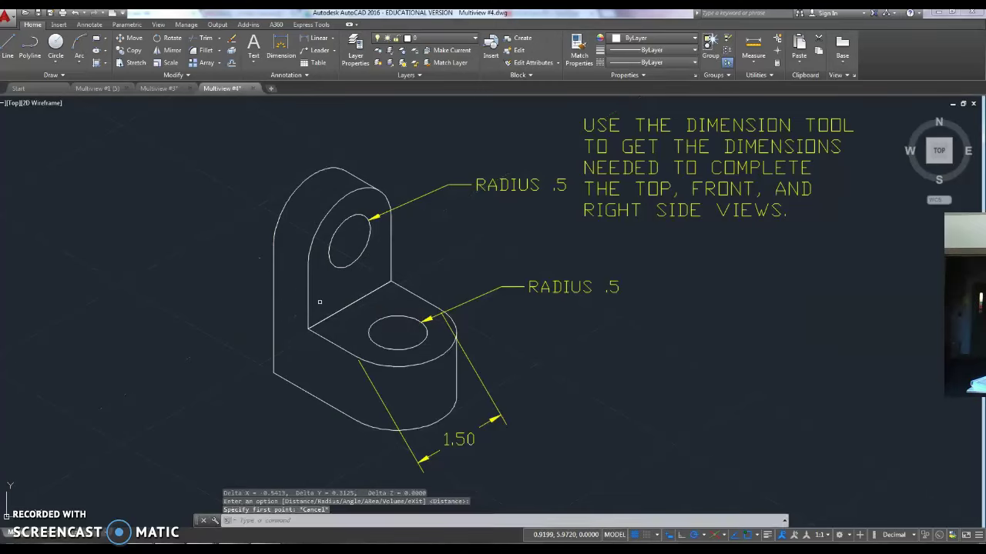
left_click(761, 65)
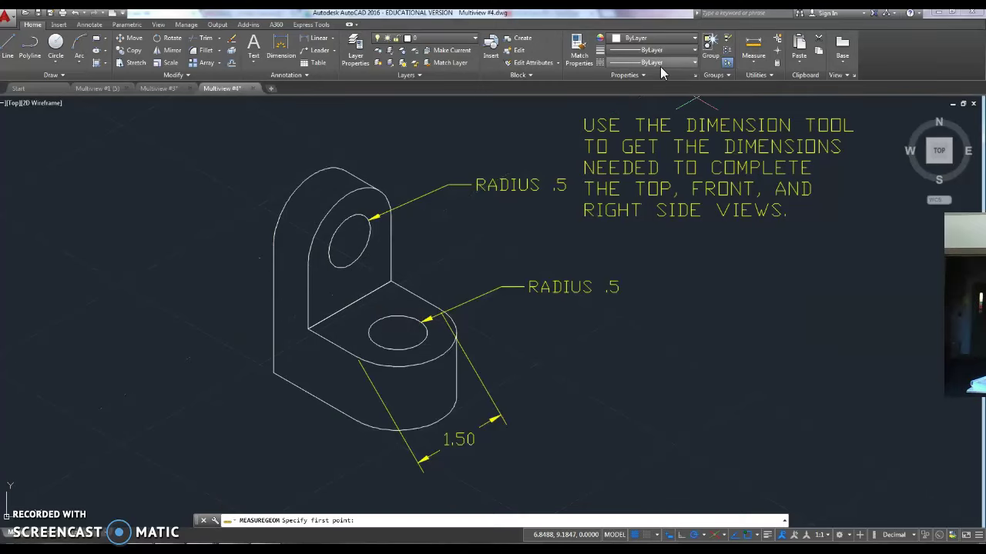
left_click(349, 239)
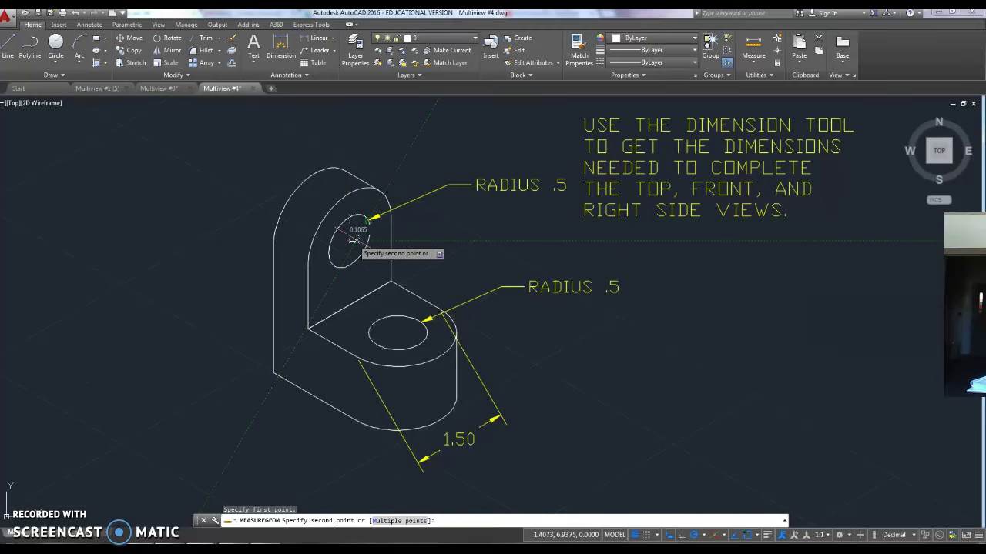
key("Escape")
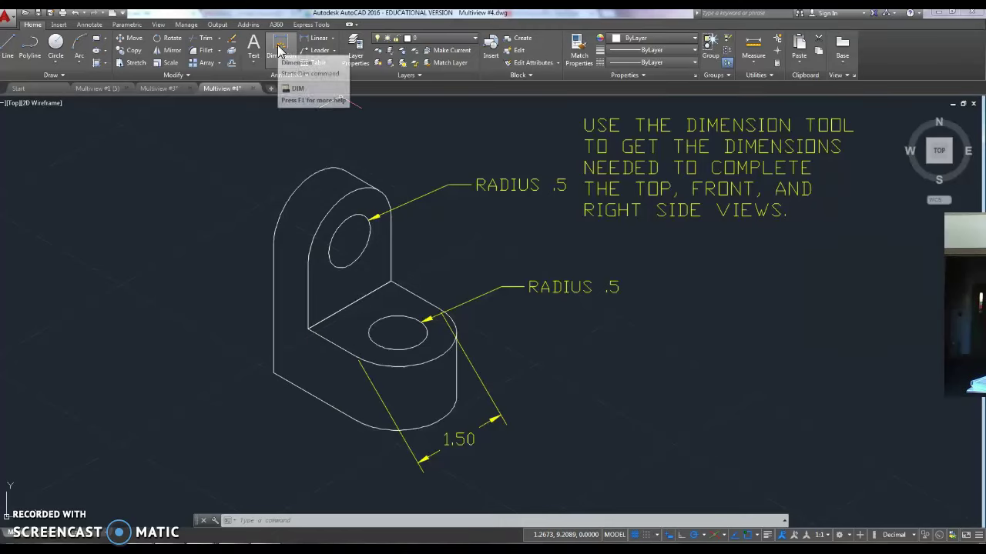
Add a 1.0000 linear dimension to the front-left vertical edge, placed on its left
left_click(279, 50)
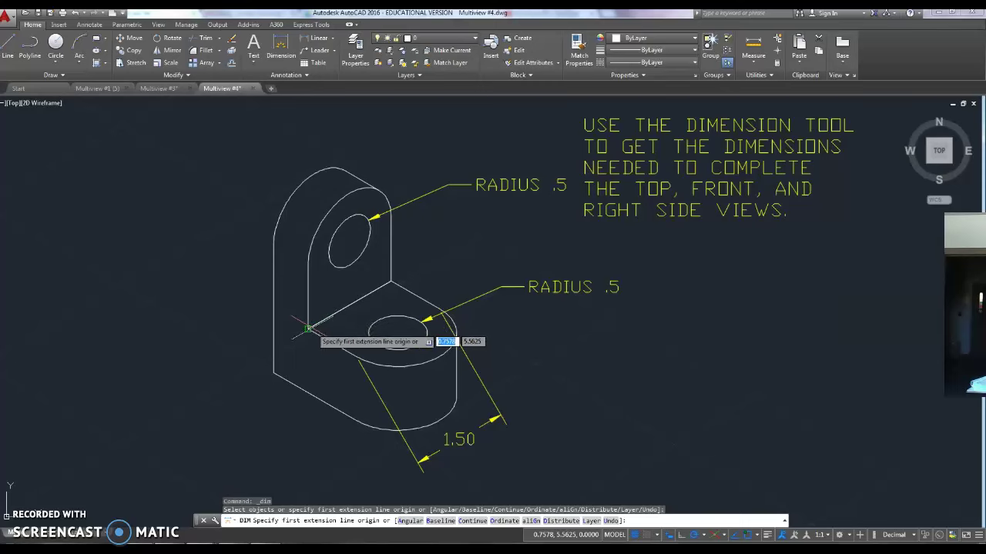
left_click(308, 329)
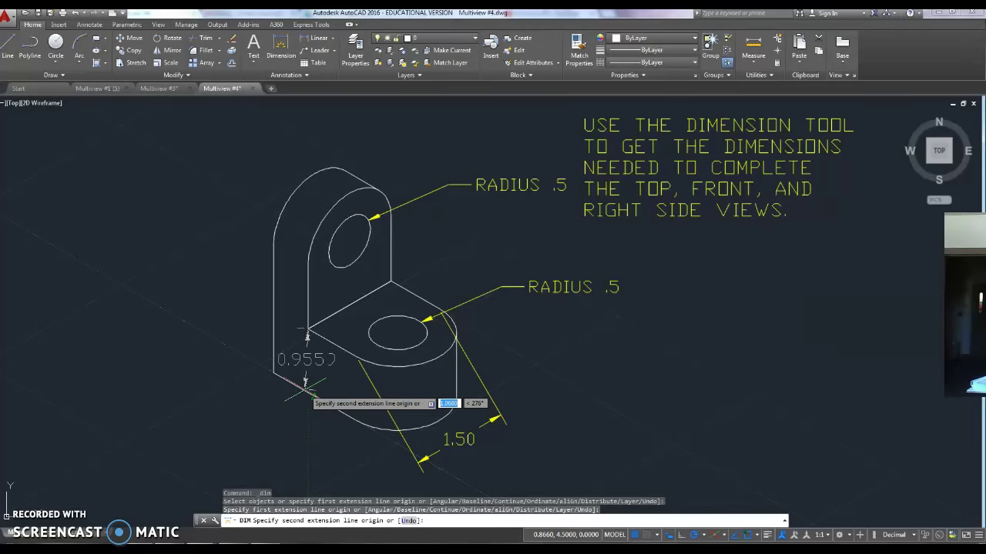
left_click(307, 392)
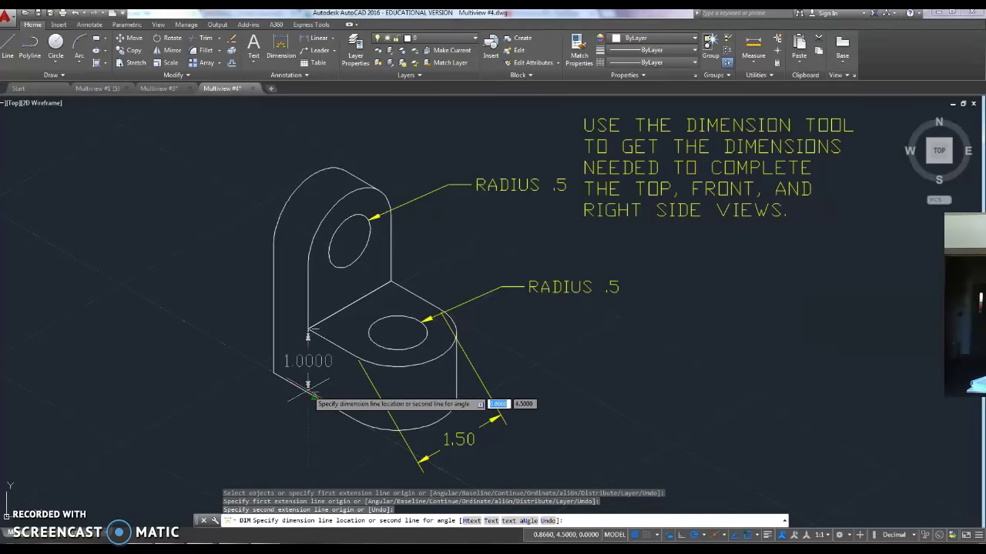
left_click(241, 383)
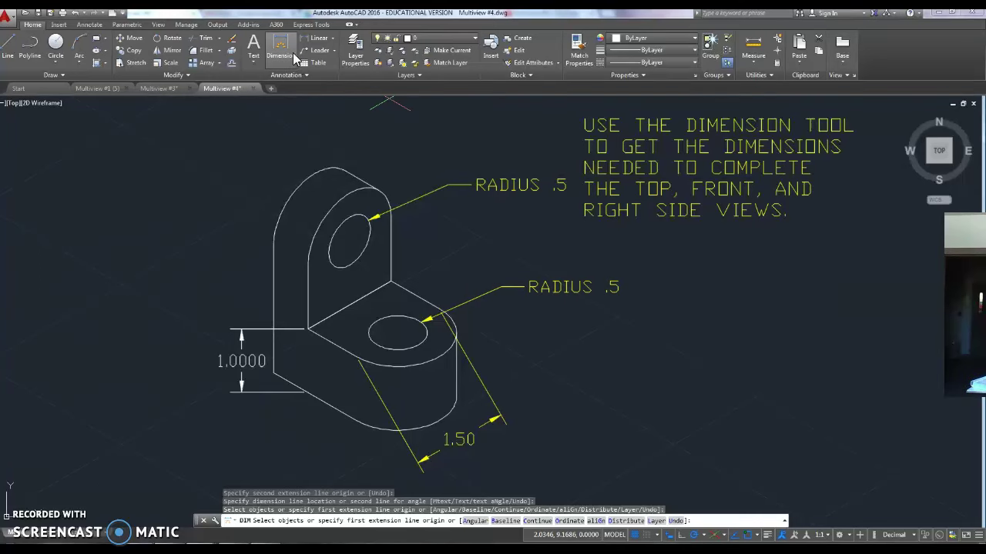
Add a 0.6250 dimension to the short angled edge, placed to its upper left
left_click(293, 57)
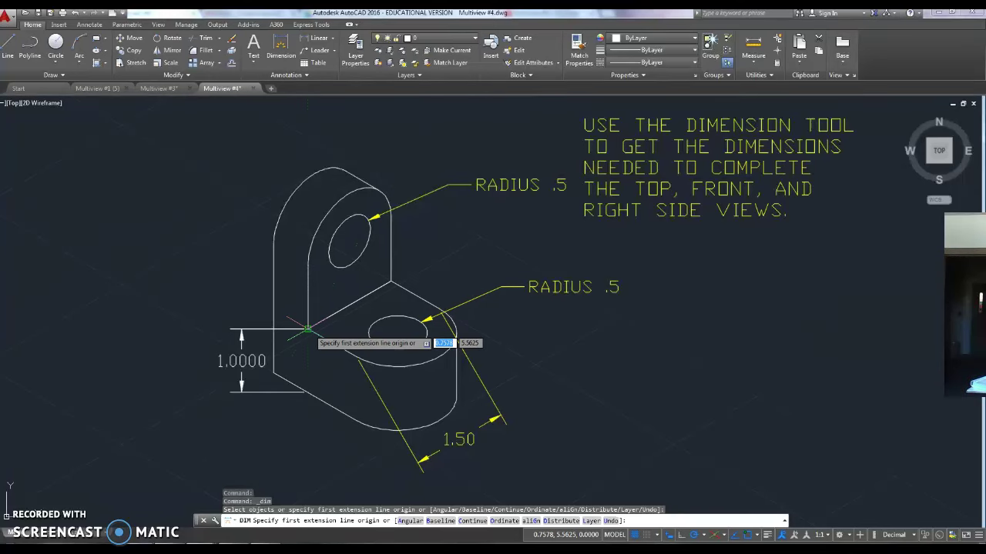
left_click(307, 330)
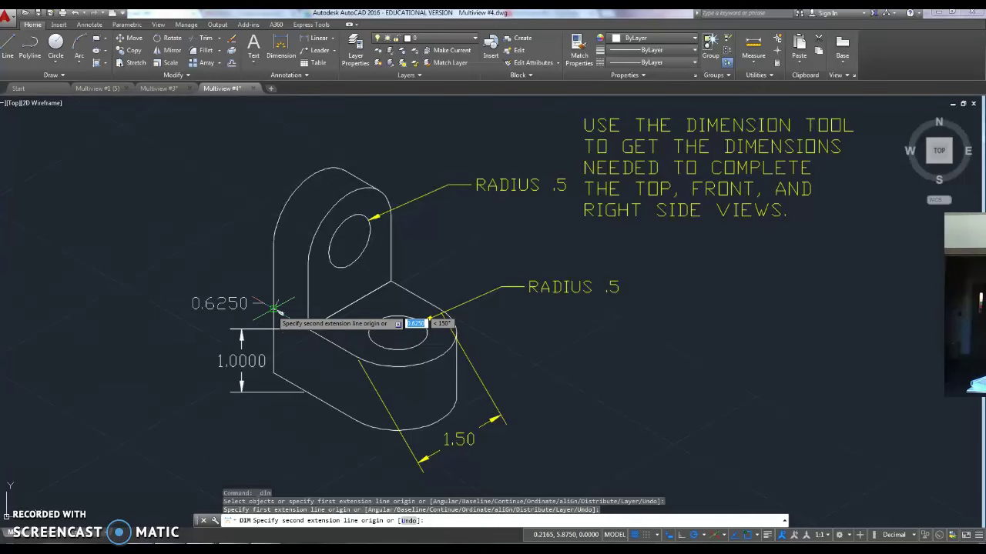
left_click(275, 309)
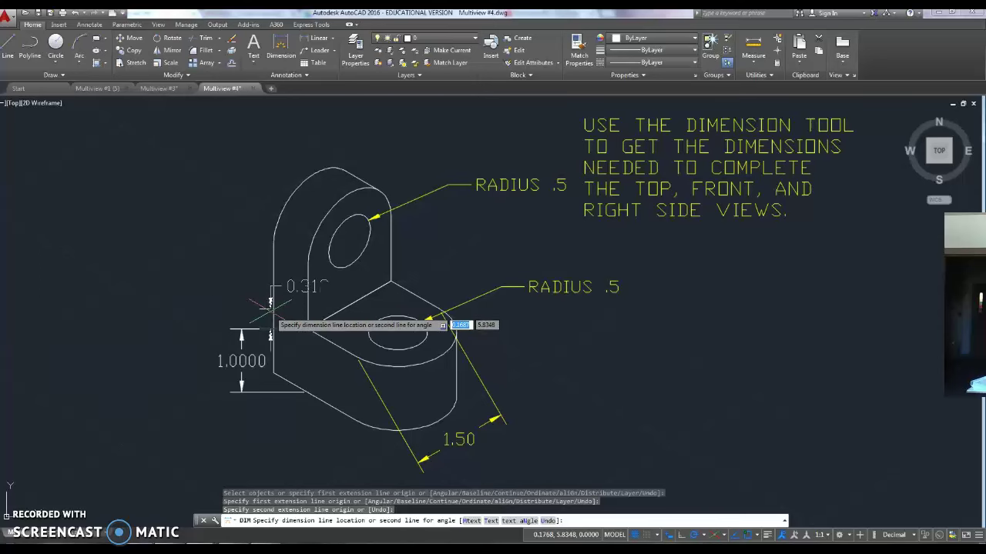
left_click(281, 306)
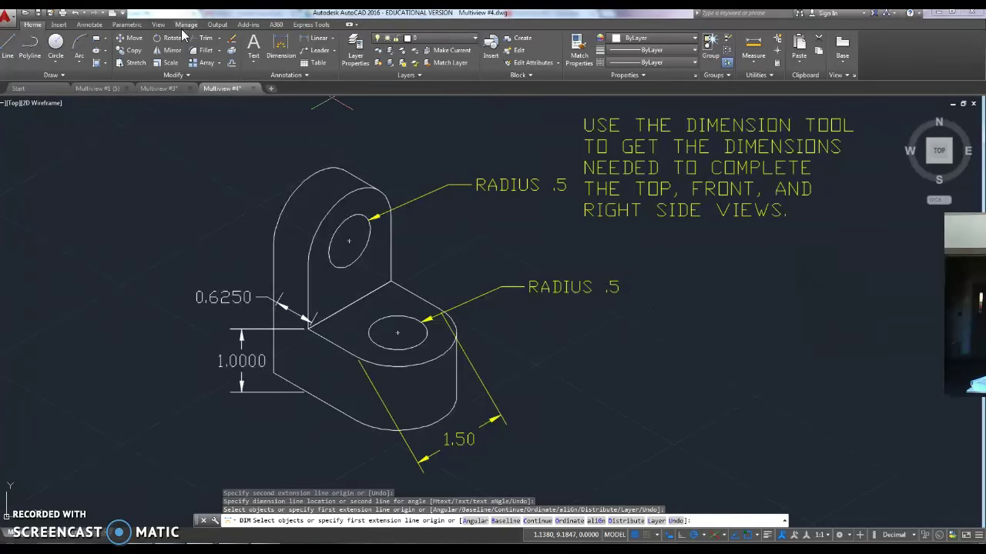
left_click(176, 76)
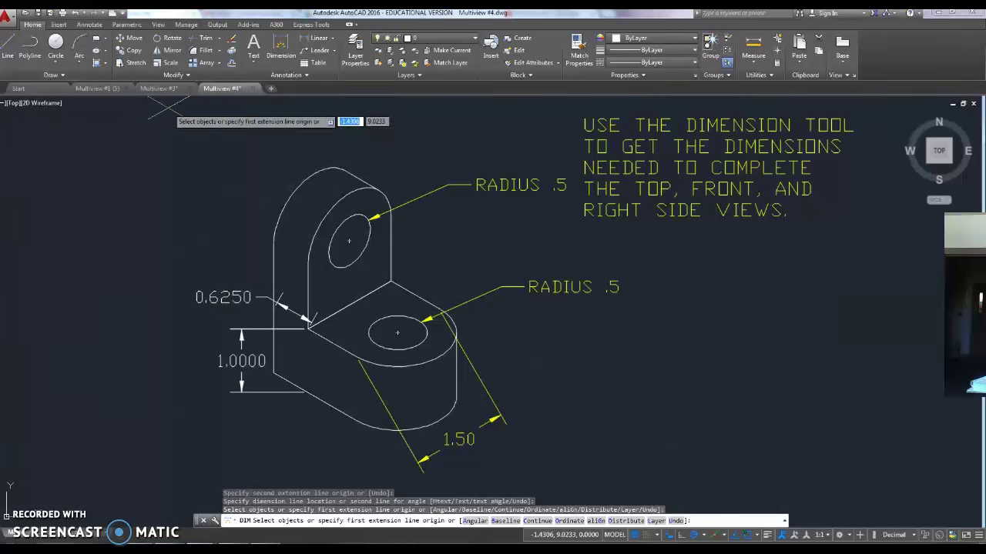
left_click(754, 76)
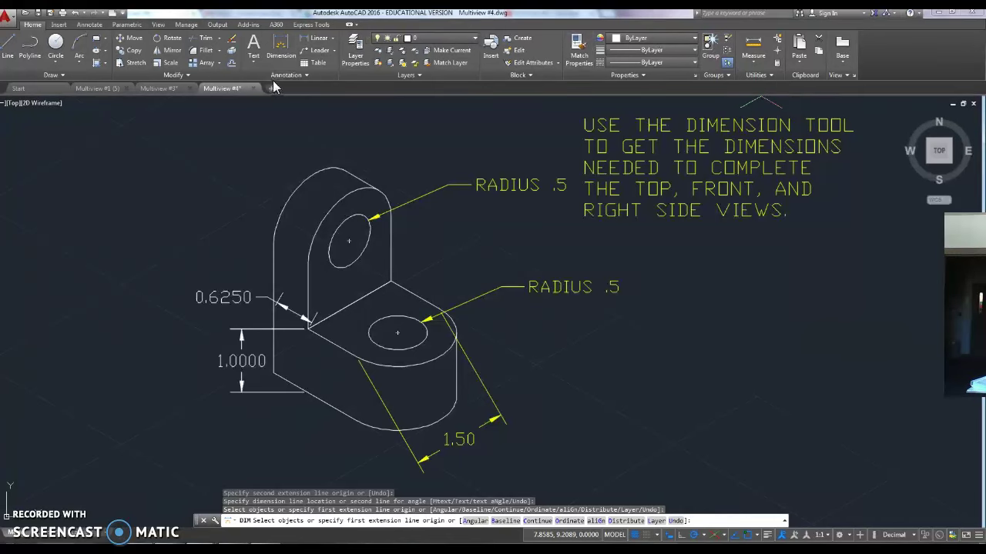
left_click(278, 75)
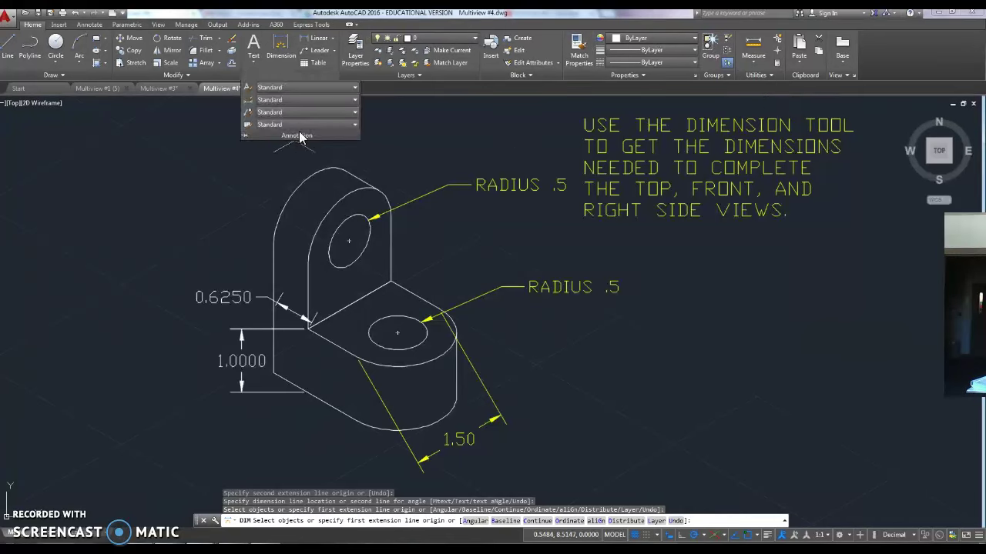
left_click(90, 25)
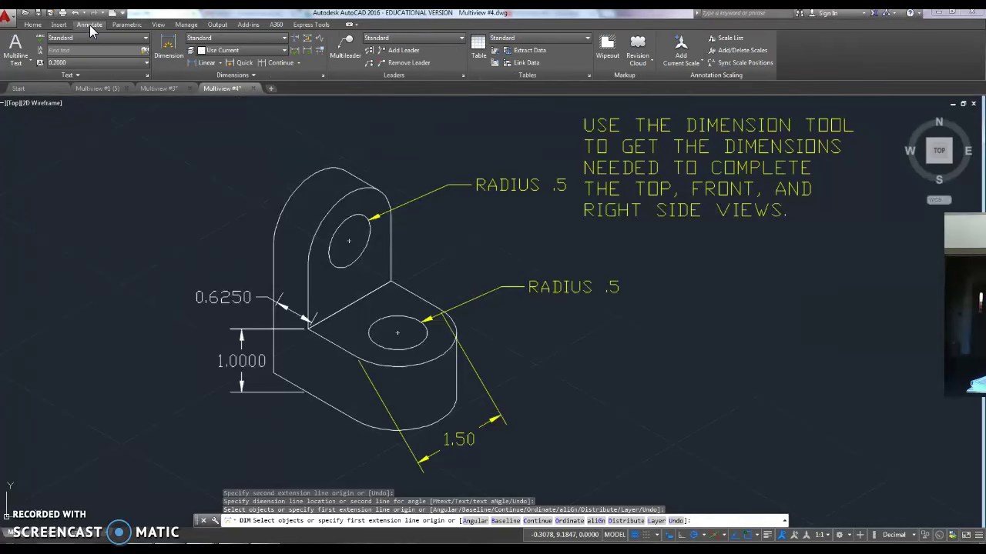
left_click(32, 25)
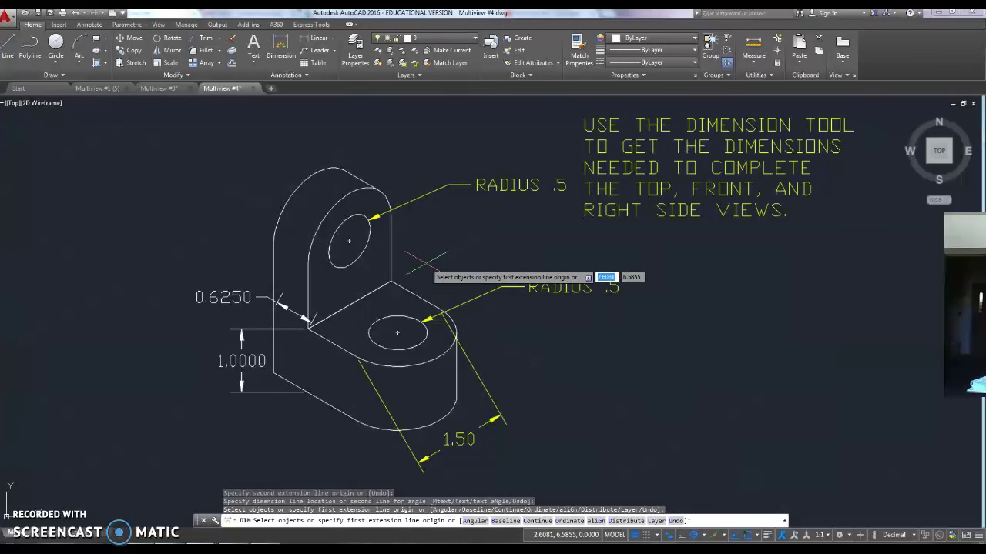